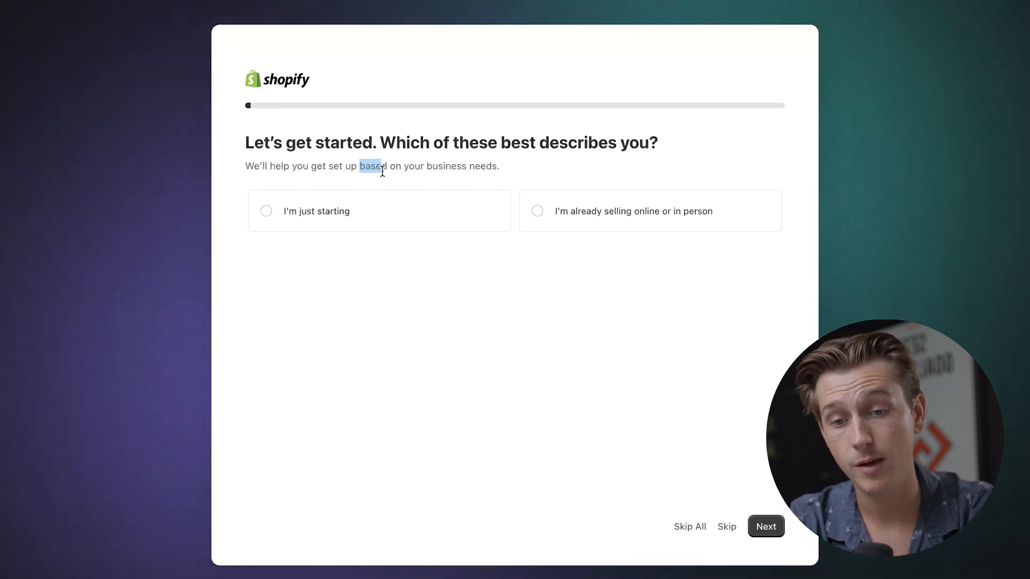
Step: Answer the first onboarding question with "I'm just starting" and continue past the question about where to sell
{"action": "left_click", "coordinate": [320, 254]}
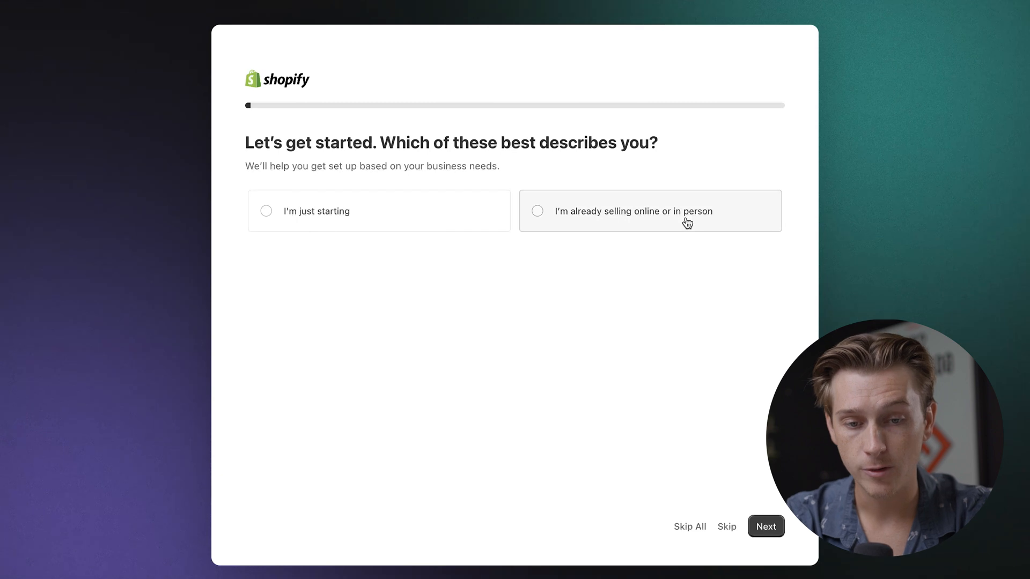
{"action": "left_click", "coordinate": [359, 222]}
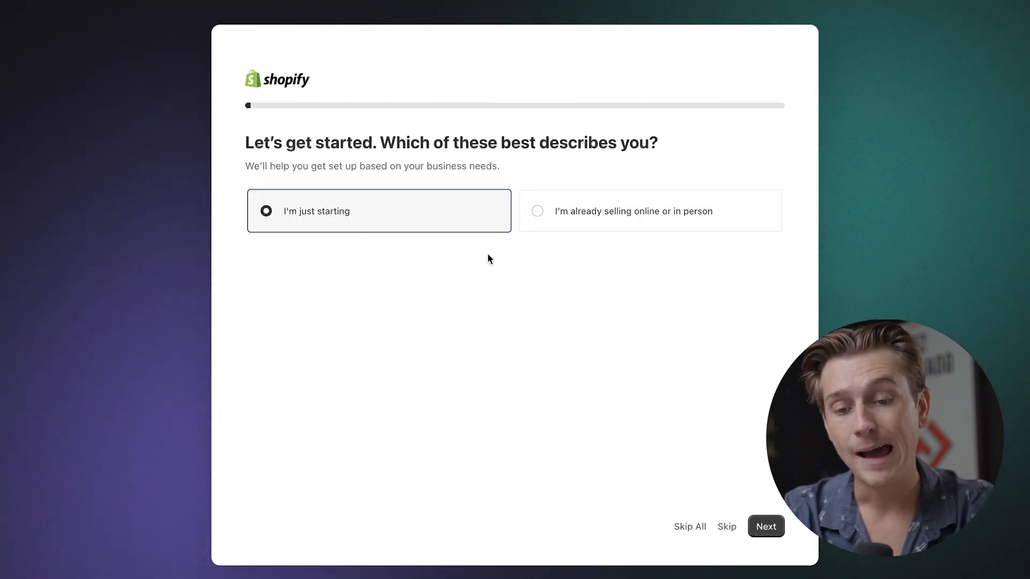
{"action": "left_click", "coordinate": [776, 527]}
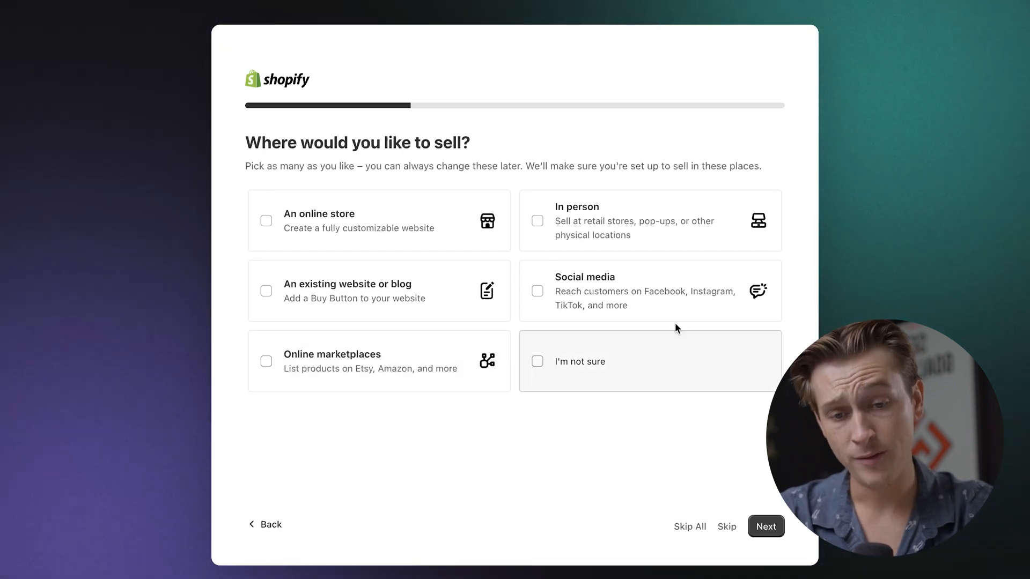
{"action": "left_click", "coordinate": [766, 527]}
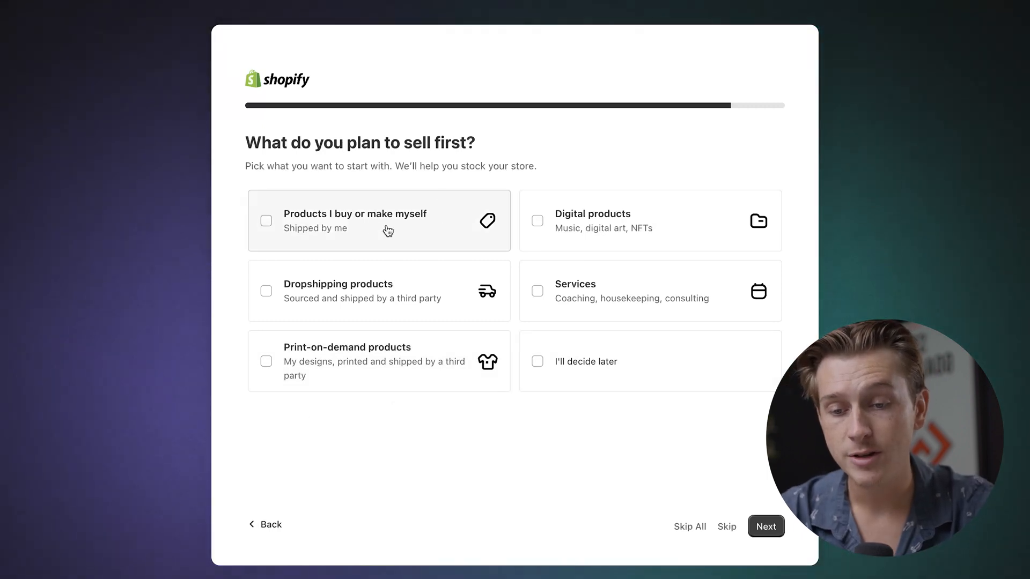
Step: Choose "Products I buy or make myself" and "Dropshipping products" as first items to sell, and accept New Zealand as the business location
{"action": "left_click", "coordinate": [340, 231]}
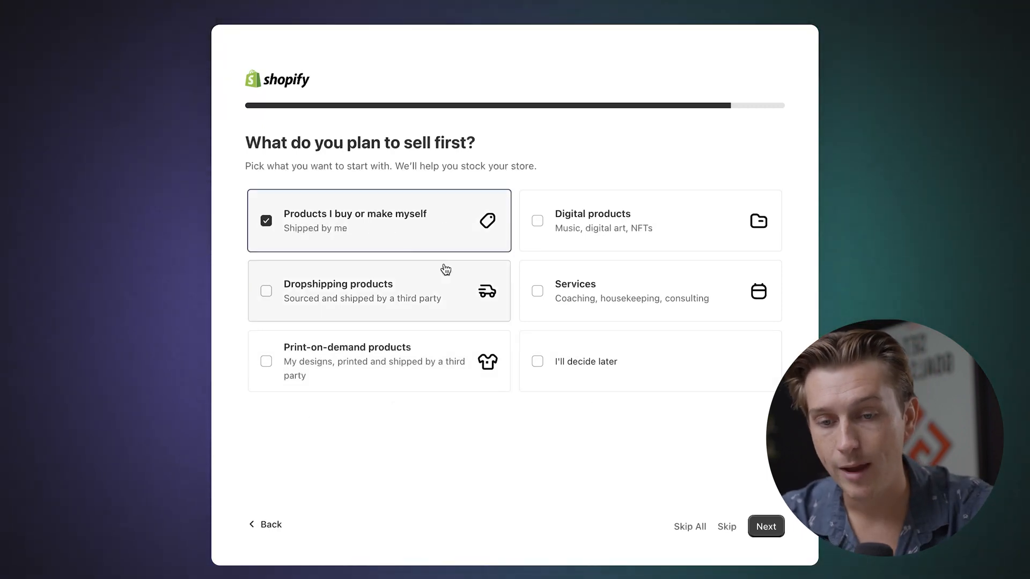
{"action": "left_click", "coordinate": [385, 282]}
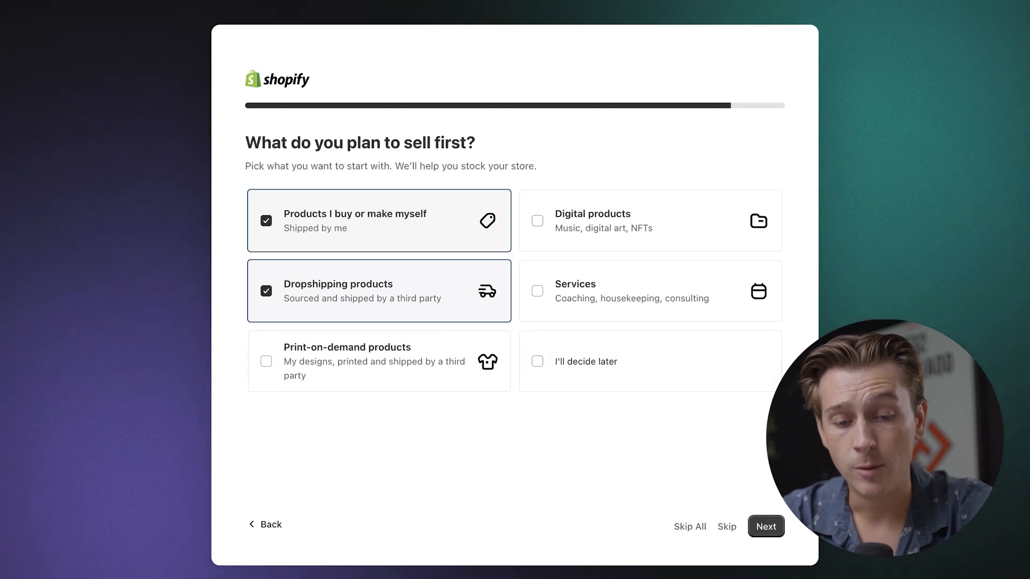
{"action": "left_click", "coordinate": [766, 528]}
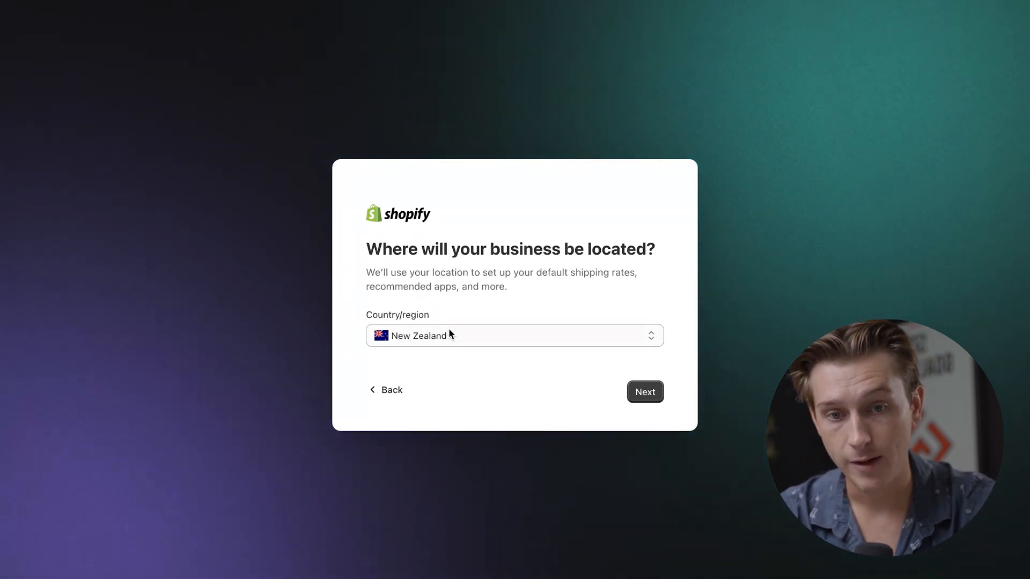
{"action": "left_click", "coordinate": [648, 391]}
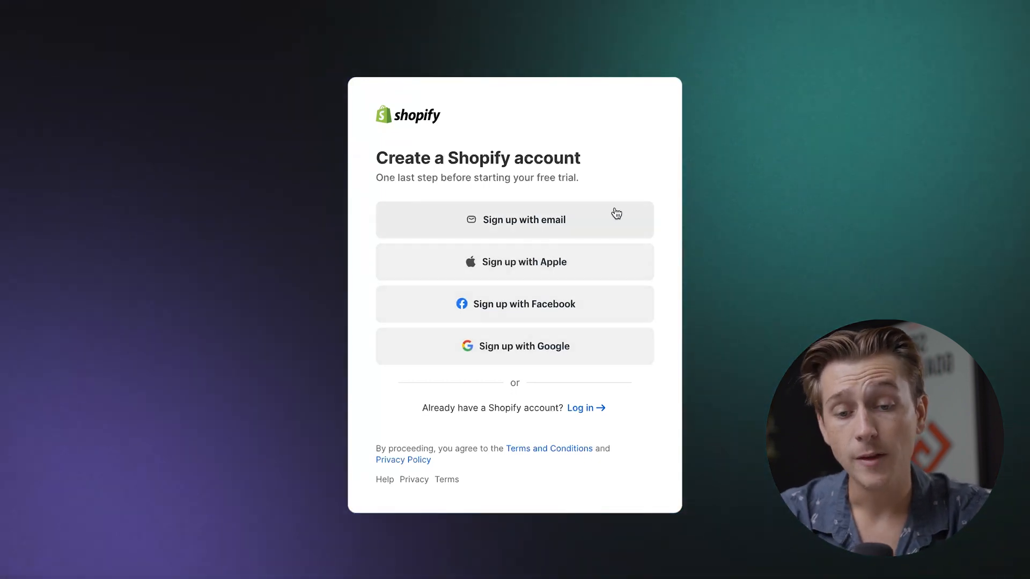
Step: Sign up for the Shopify account by email, filling in the account password
{"action": "left_click", "coordinate": [559, 217]}
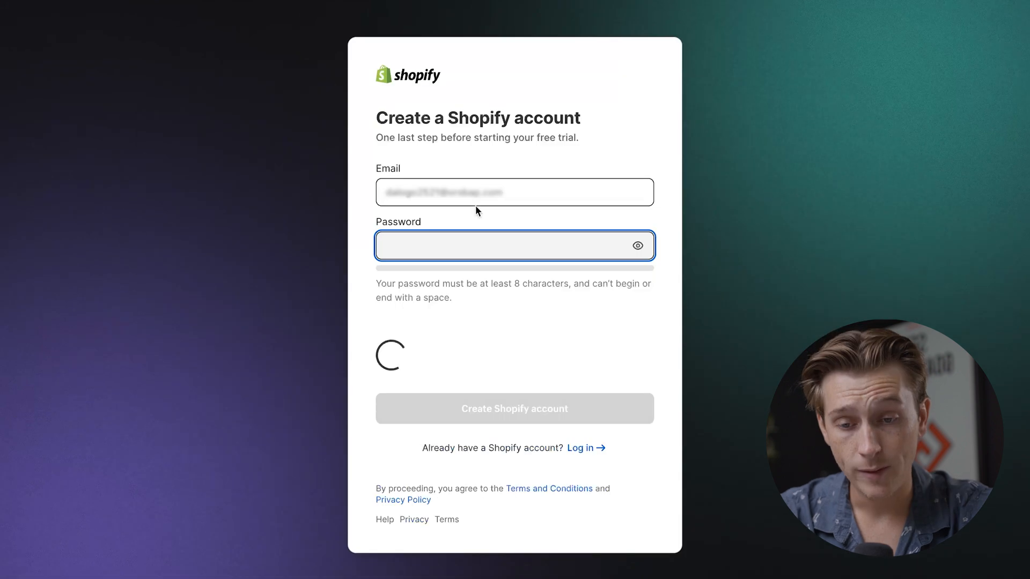
{"action": "type", "text": "••••••••"}
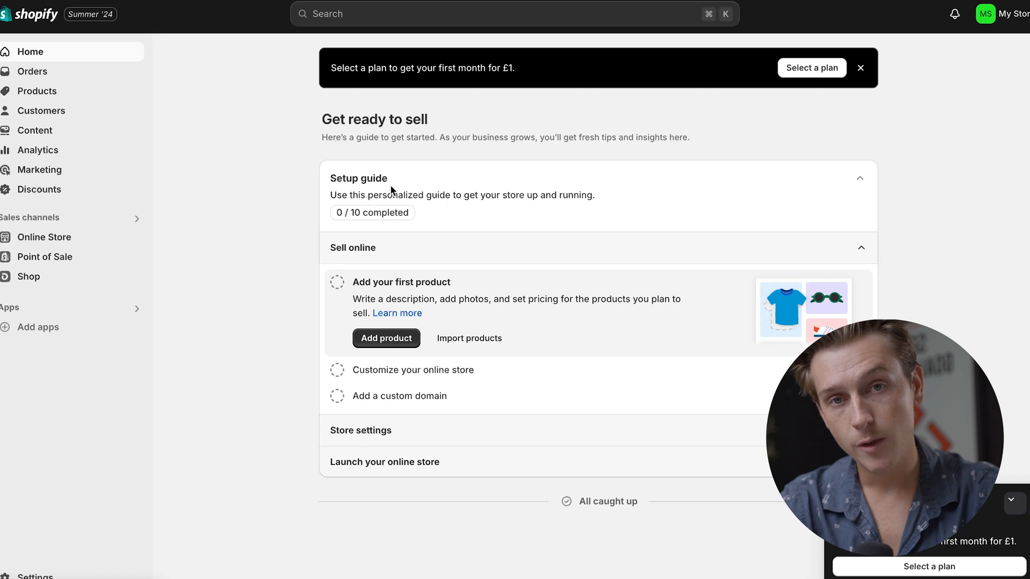
Step: Open the online store's Dawn theme for customizing and inspect the announcement bar, header and image banner sections
{"action": "left_click", "coordinate": [93, 238]}
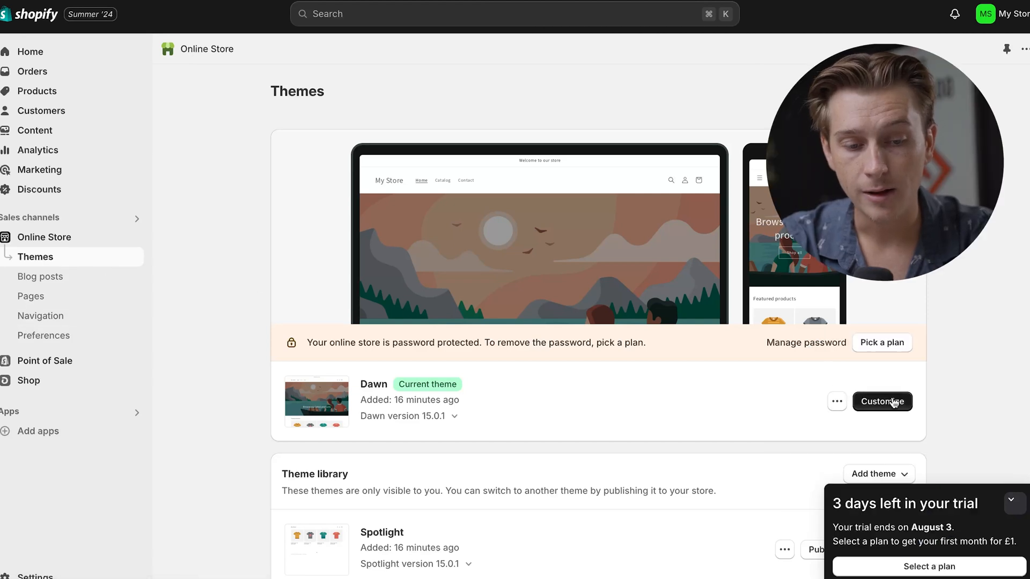
{"action": "left_click", "coordinate": [893, 402]}
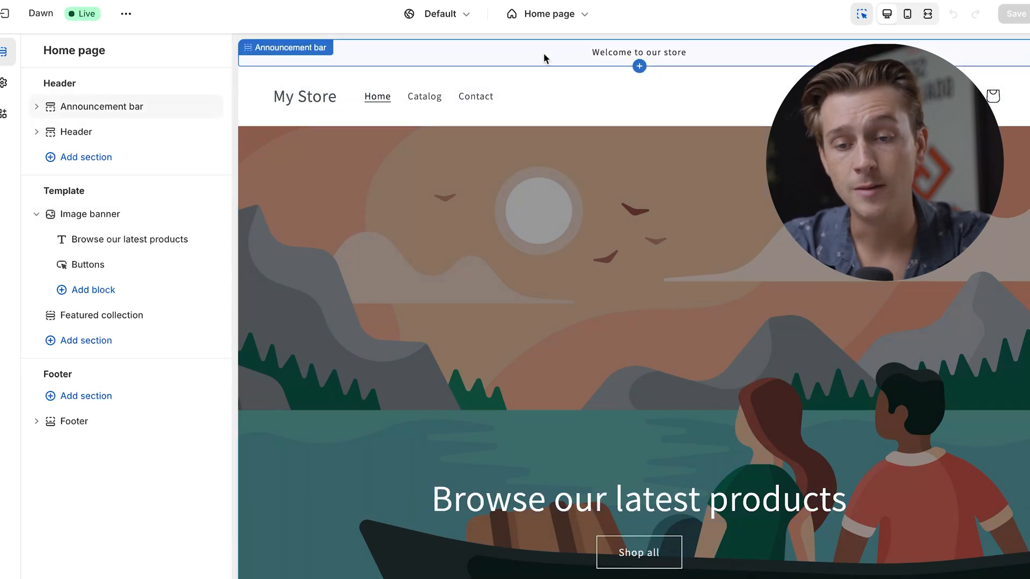
{"action": "left_click", "coordinate": [590, 51]}
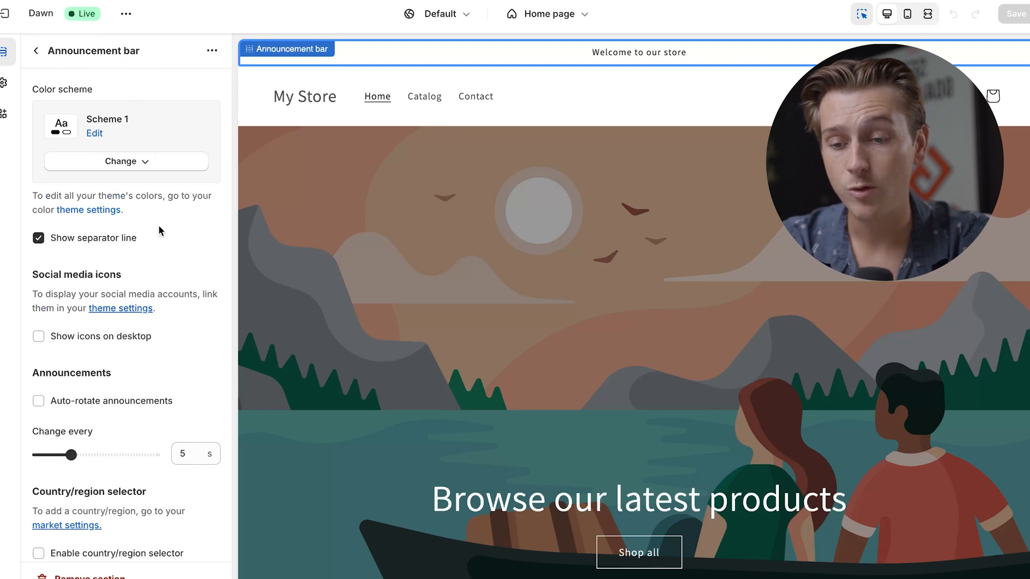
{"action": "left_click", "coordinate": [460, 178]}
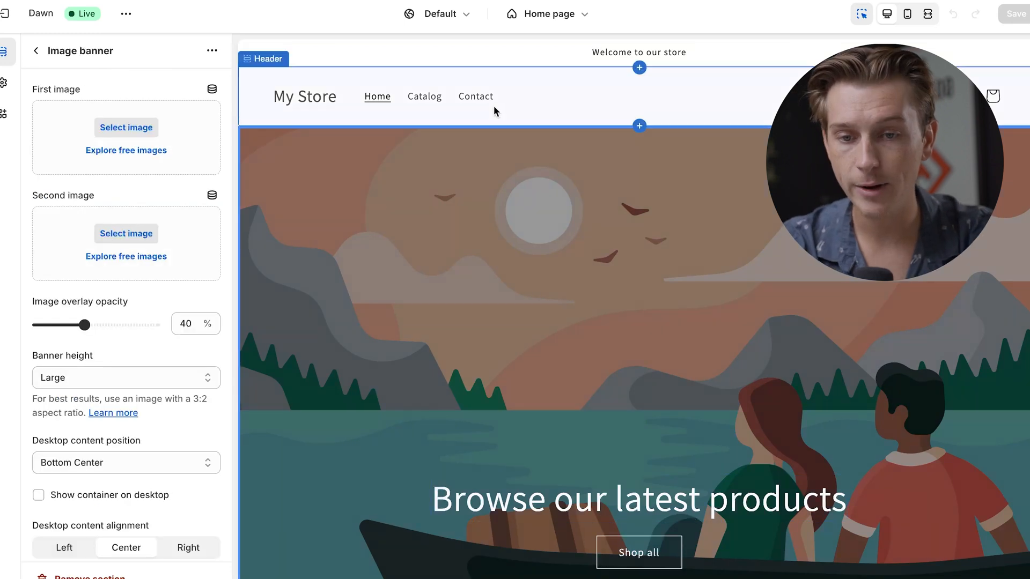
{"action": "left_click", "coordinate": [494, 107]}
{"action": "left_click", "coordinate": [478, 189]}
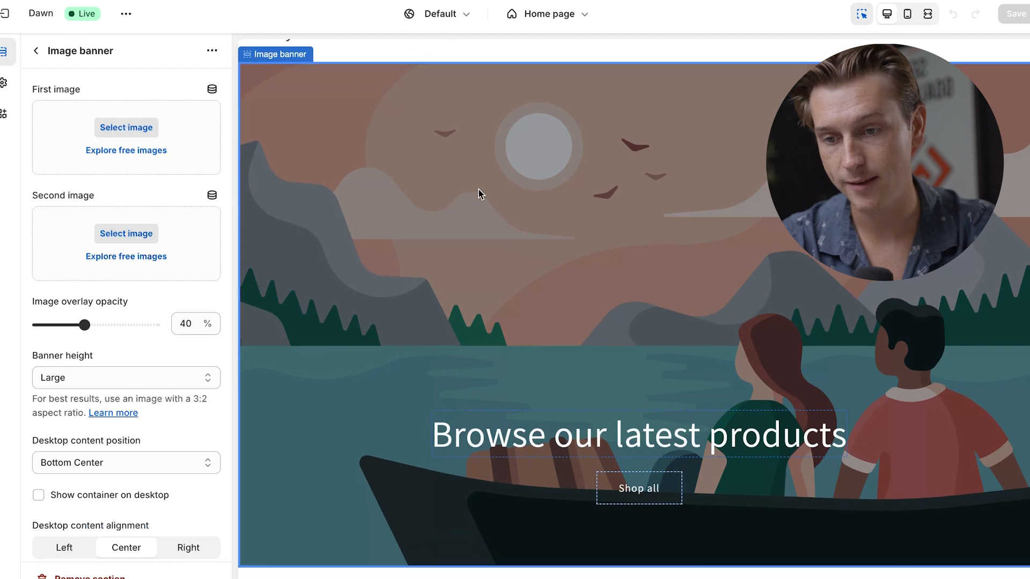
Step: Change the announcement bar's color scheme to Scheme 5
{"action": "left_click", "coordinate": [397, 53]}
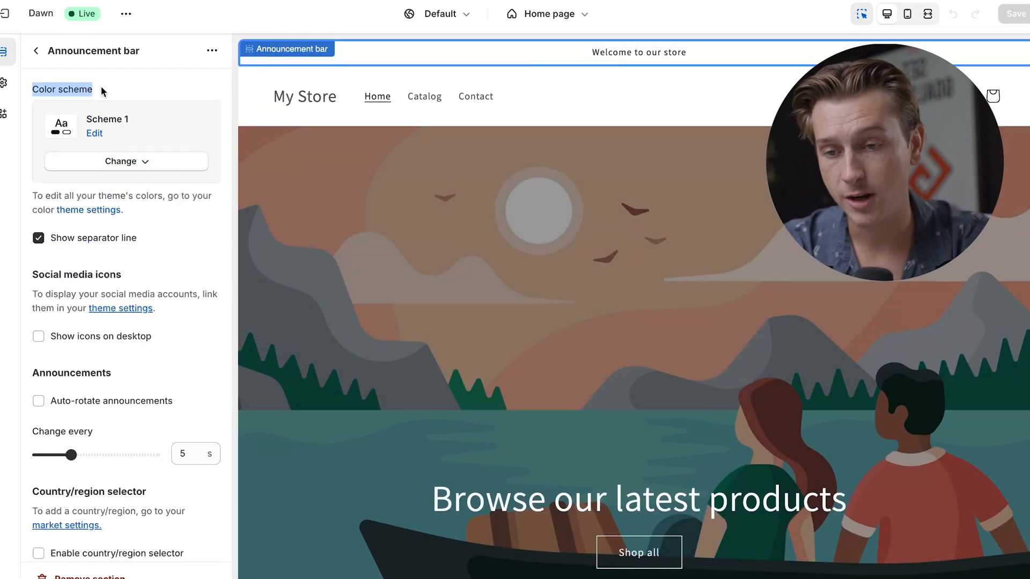
{"action": "left_click", "coordinate": [192, 122]}
{"action": "left_click", "coordinate": [143, 166]}
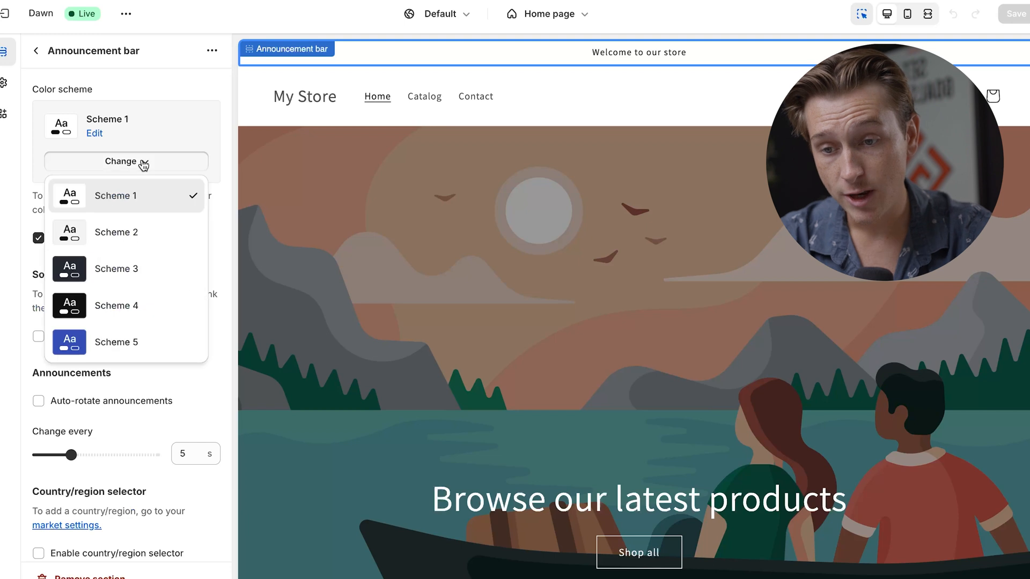
{"action": "left_click", "coordinate": [129, 339]}
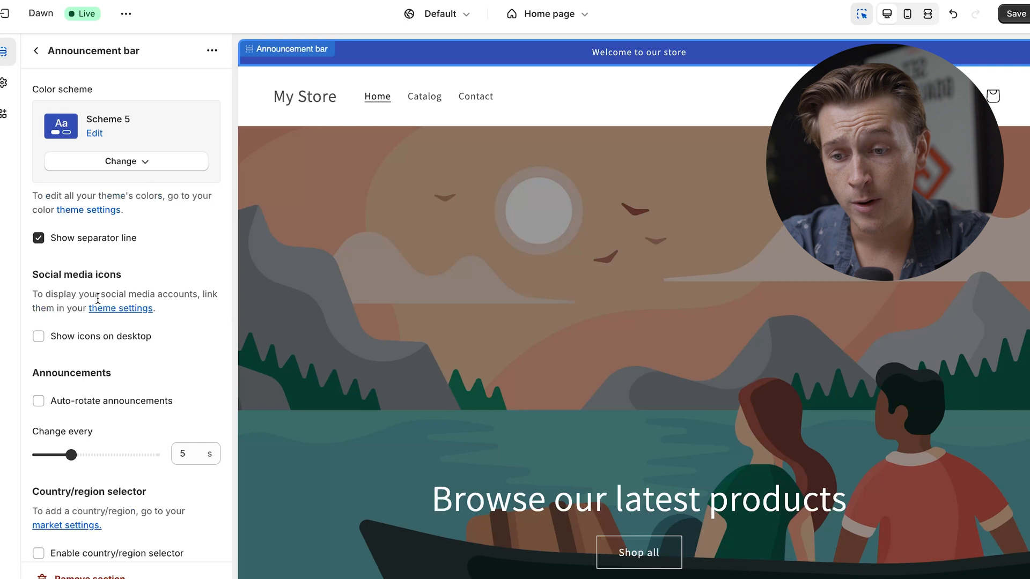
Step: Try showing the social media icons on desktop in the announcement bar
{"action": "scroll", "coordinate": [98, 299], "scroll_direction": "down", "scroll_amount": 2}
{"action": "left_click", "coordinate": [97, 262]}
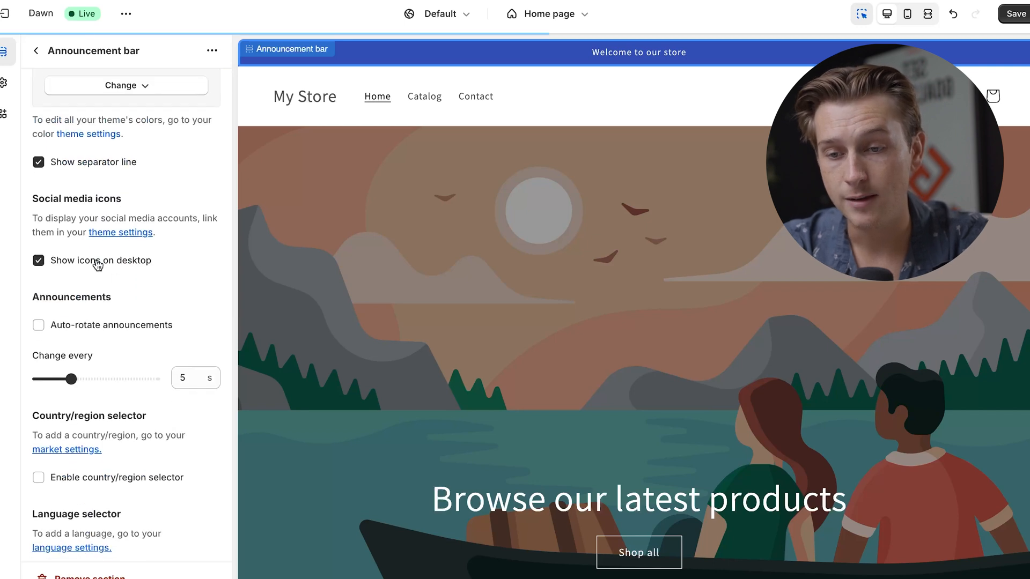
{"action": "left_click", "coordinate": [100, 265]}
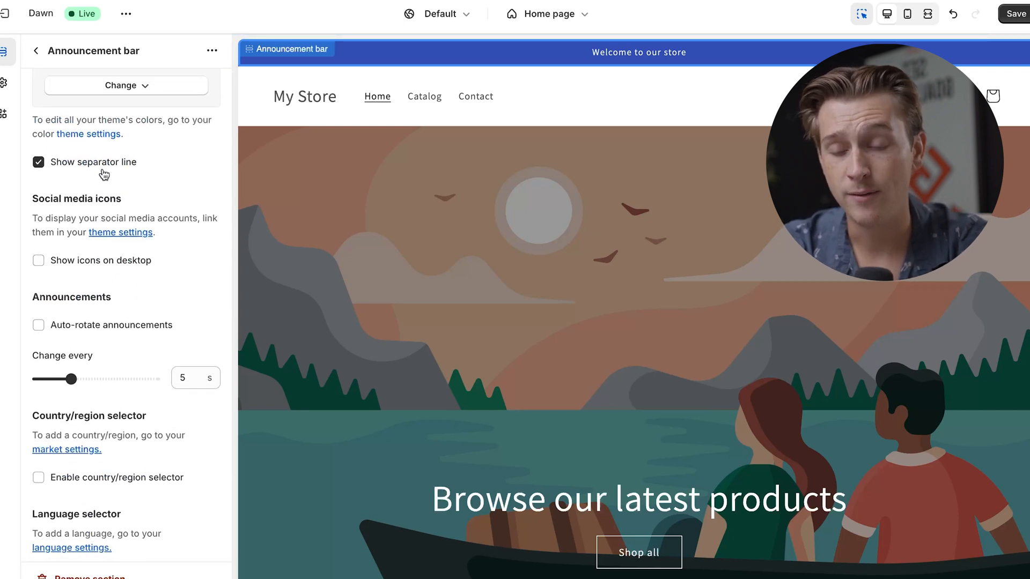
{"action": "scroll", "coordinate": [103, 174], "scroll_direction": "up", "scroll_amount": 2}
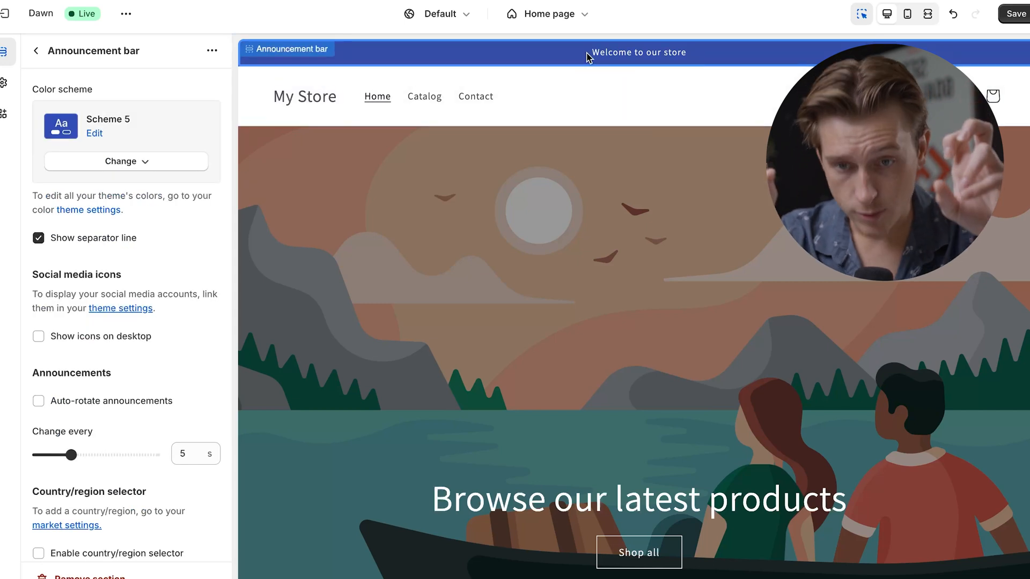
Step: Replace the announcement's text with "10% OFF With Code 10" and return to the home page section list
{"action": "left_click", "coordinate": [288, 45]}
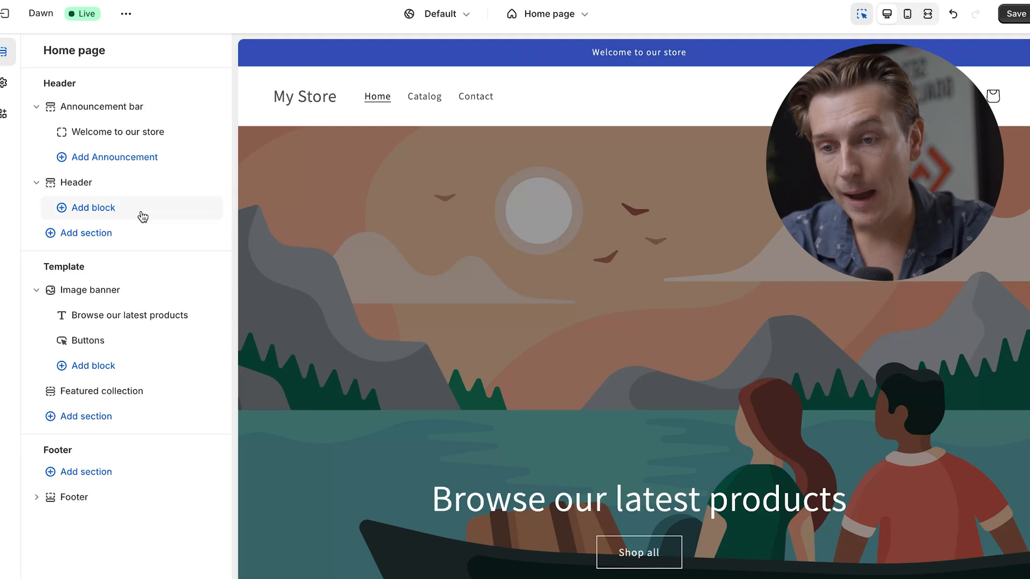
{"action": "left_click", "coordinate": [103, 138]}
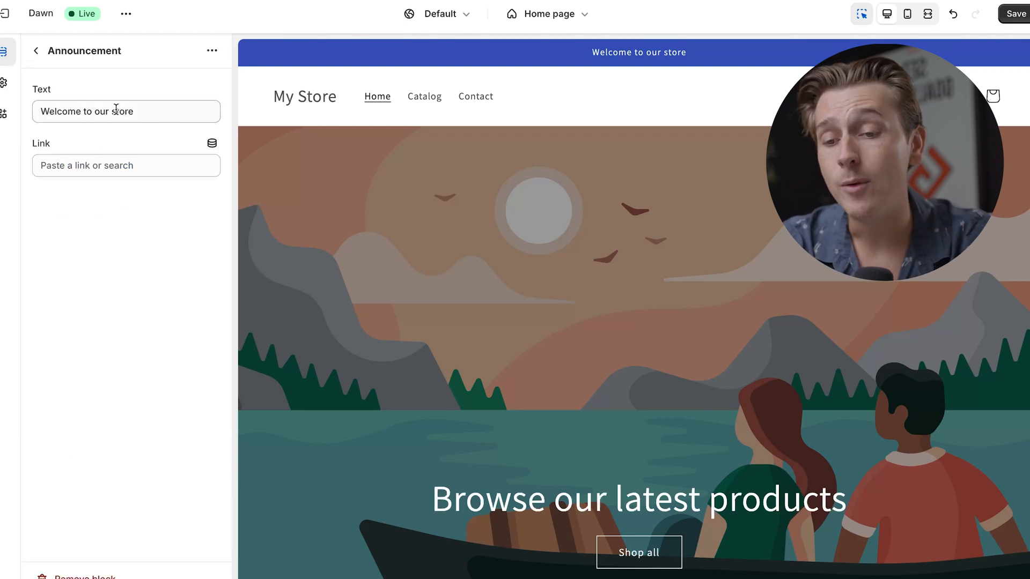
{"action": "left_click_drag", "start_coordinate": [151, 117], "coordinate": [40, 117]}
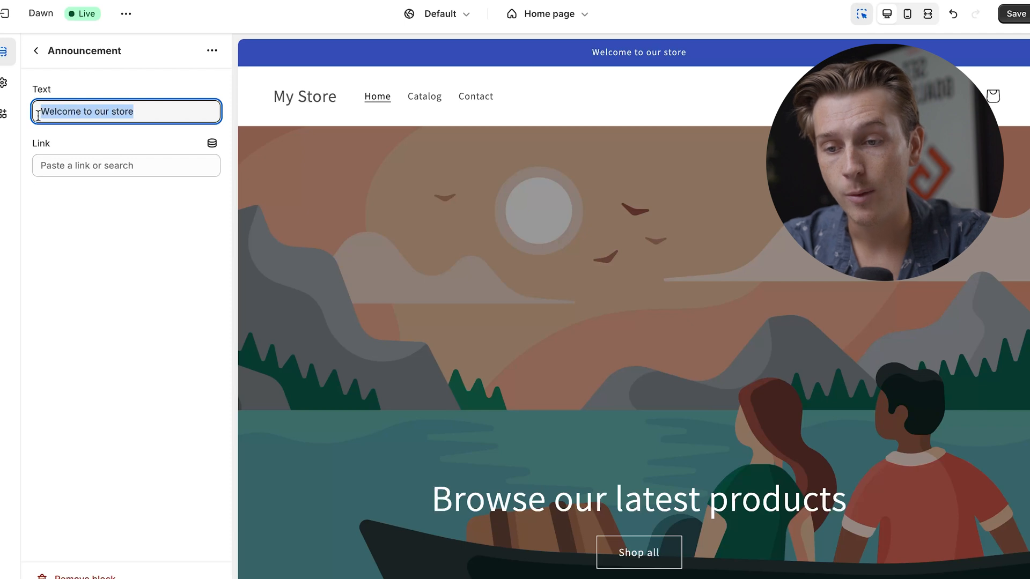
{"action": "left_click", "coordinate": [81, 161]}
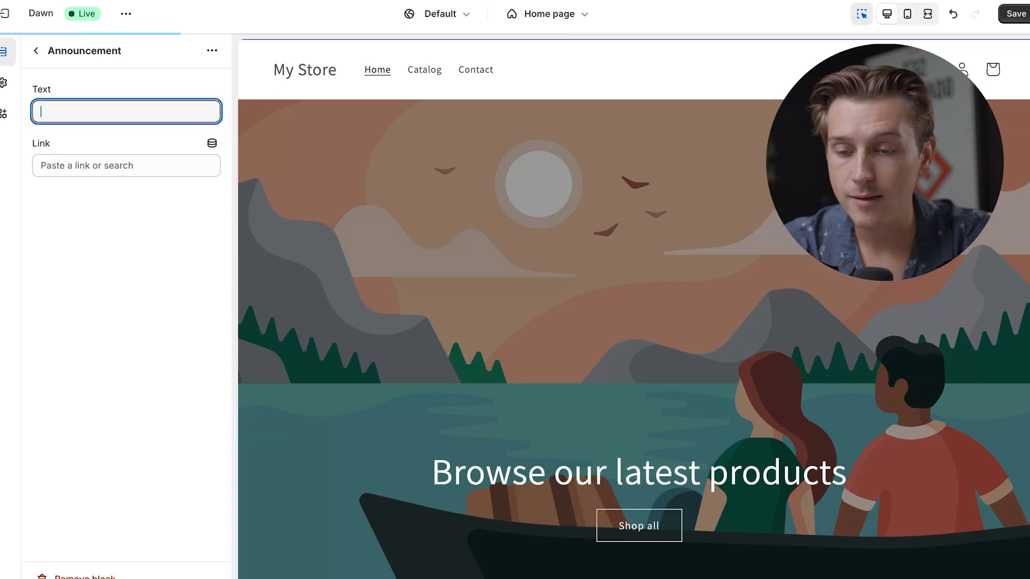
{"action": "key", "text": "super+z"}
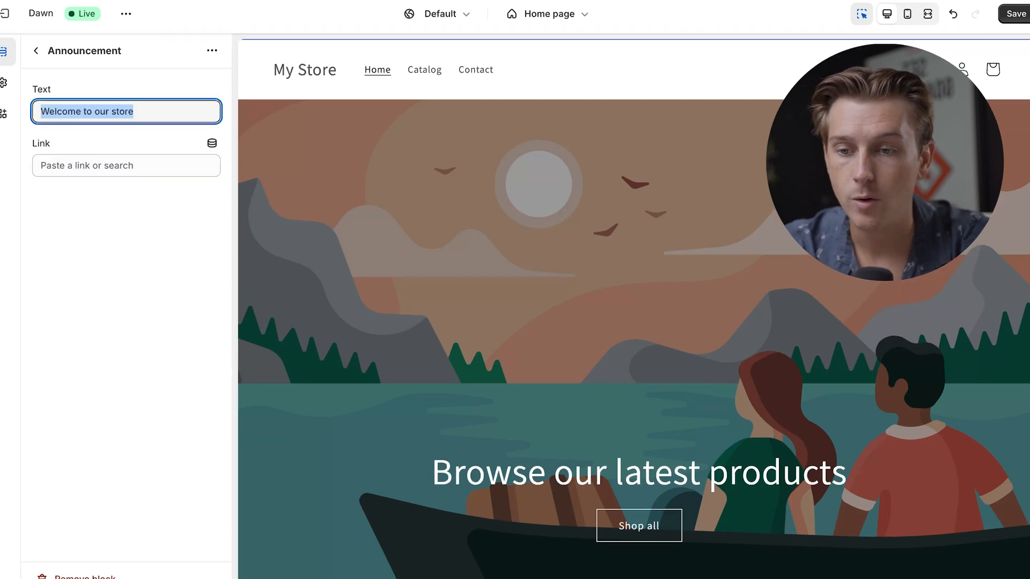
{"action": "type", "text": "10% OF"}
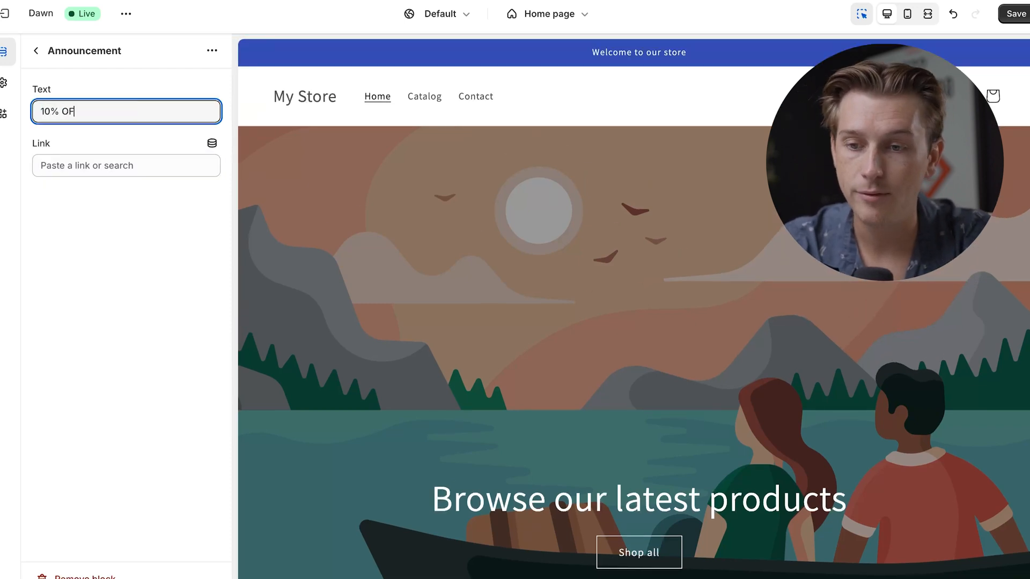
{"action": "type", "text": "F With Code 10"}
{"action": "left_click", "coordinate": [176, 256]}
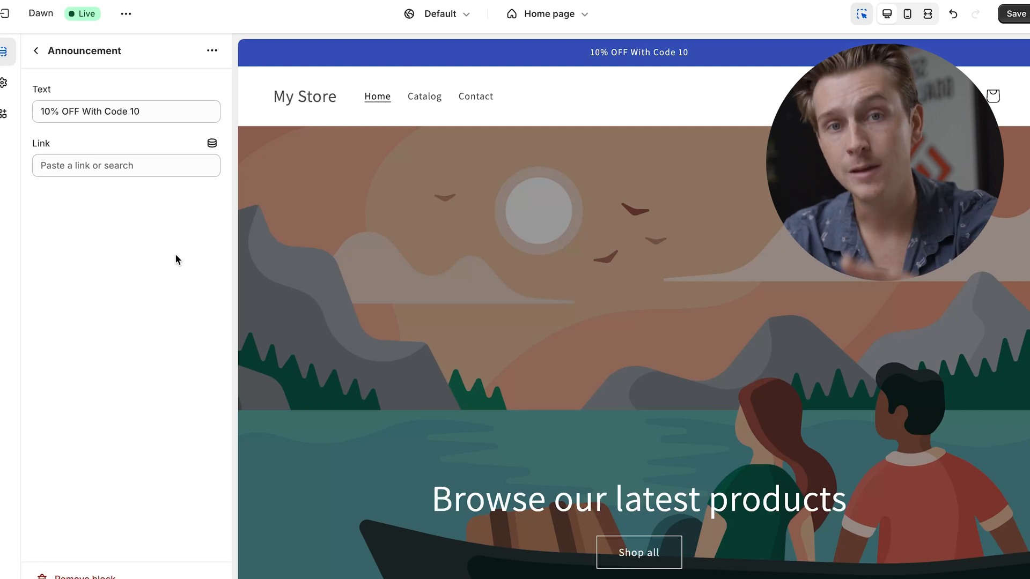
{"action": "left_click", "coordinate": [36, 51]}
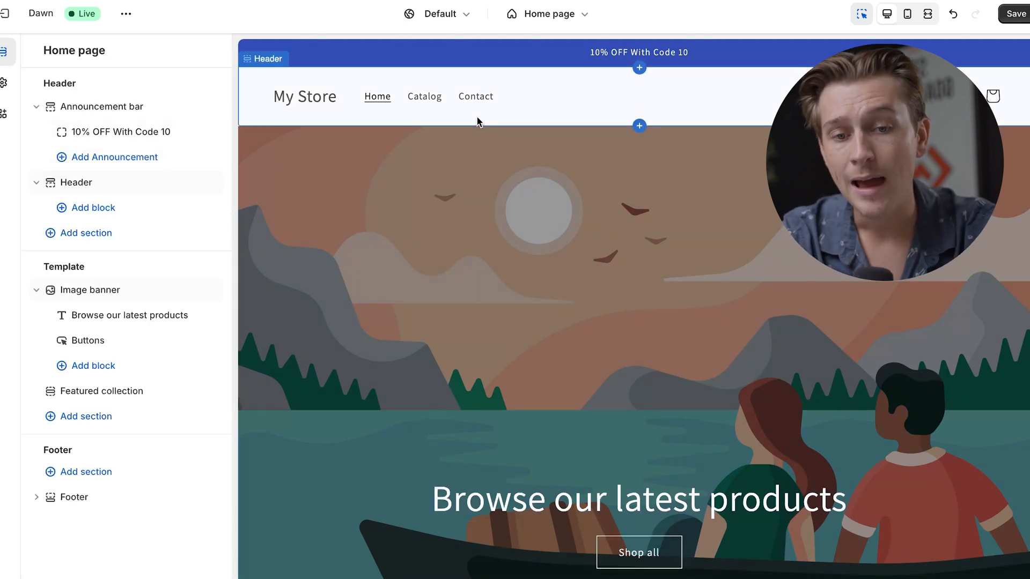
Step: Review the header section's settings and bring up the selection of menus available for it
{"action": "left_click", "coordinate": [538, 105]}
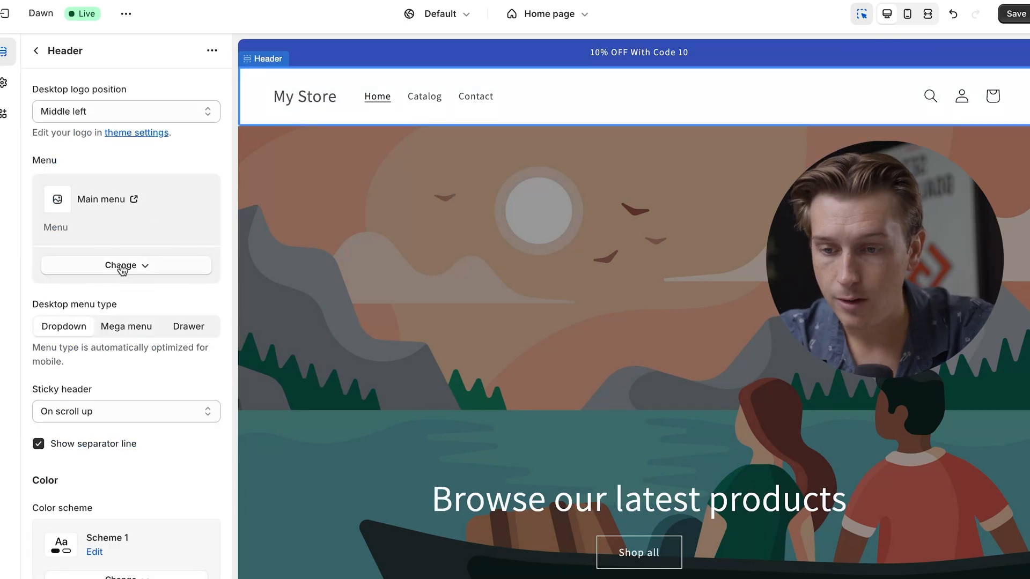
{"action": "scroll", "coordinate": [141, 358], "scroll_direction": "down", "scroll_amount": 5}
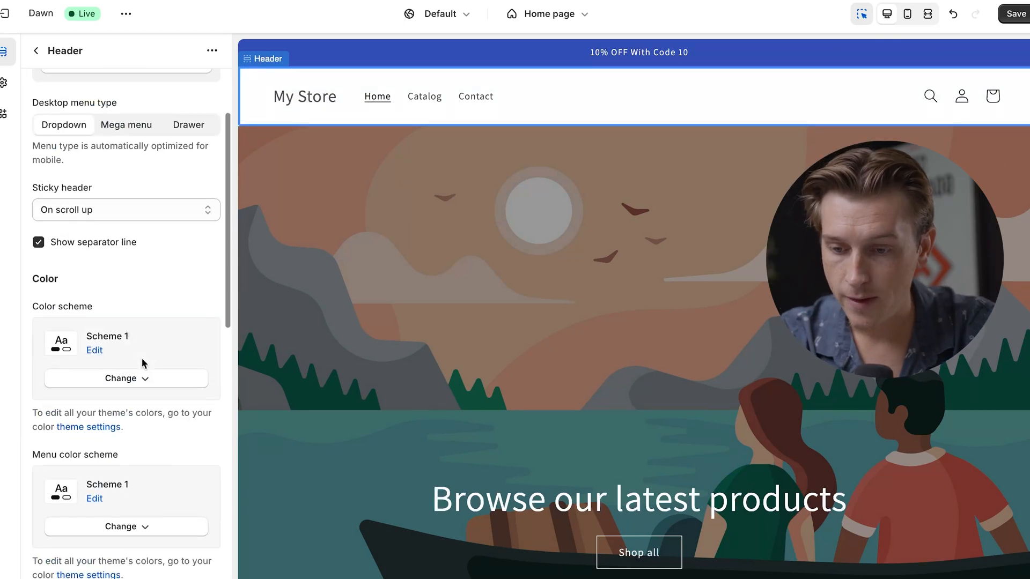
{"action": "left_click", "coordinate": [149, 339]}
{"action": "scroll", "coordinate": [113, 240], "scroll_direction": "up", "scroll_amount": 5}
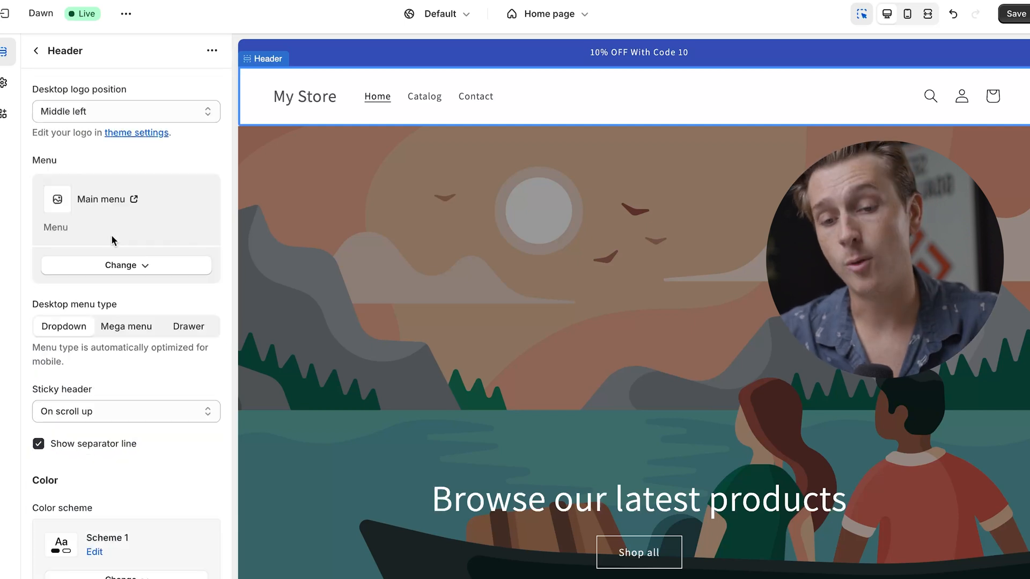
{"action": "left_click", "coordinate": [136, 268]}
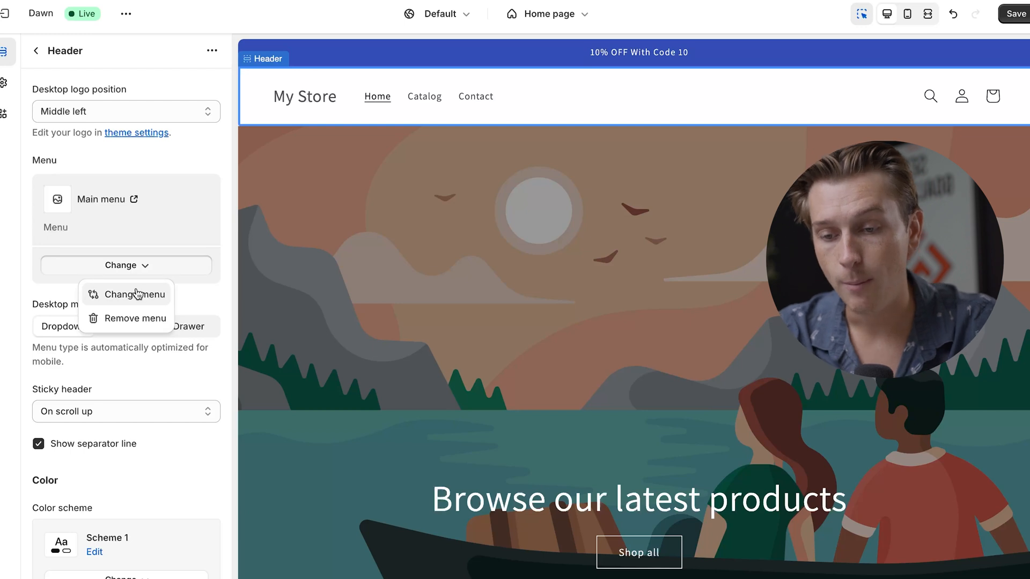
{"action": "left_click", "coordinate": [137, 294]}
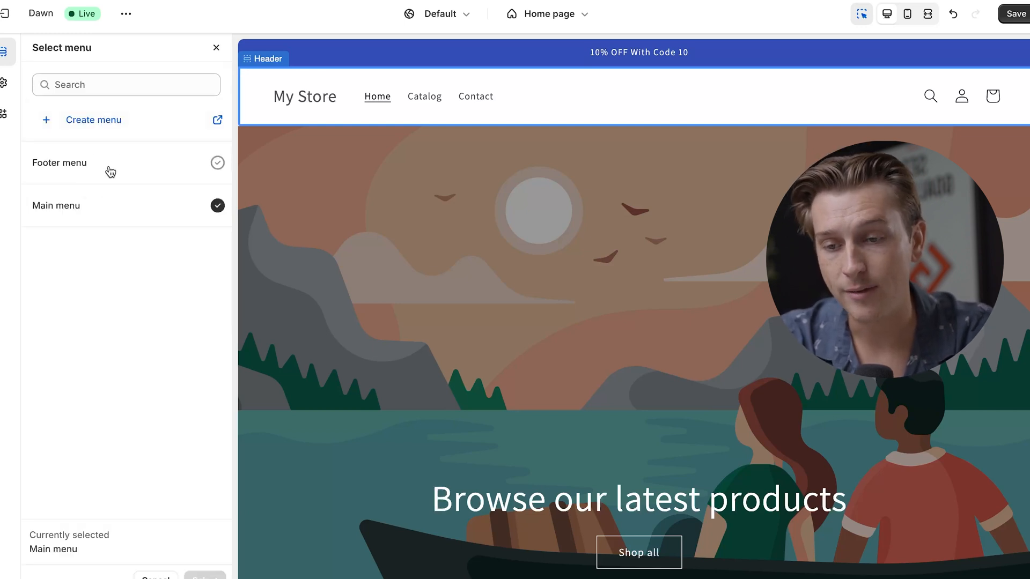
{"action": "scroll", "coordinate": [330, 249], "scroll_direction": "down", "scroll_amount": 2}
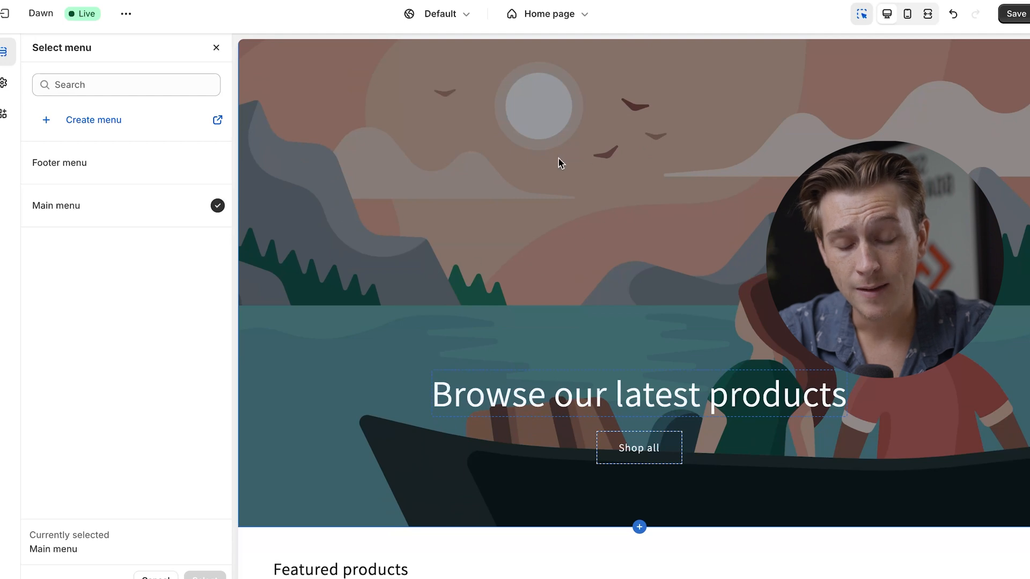
Step: Lower the image banner's overlay opacity to 10%
{"action": "left_click", "coordinate": [520, 219]}
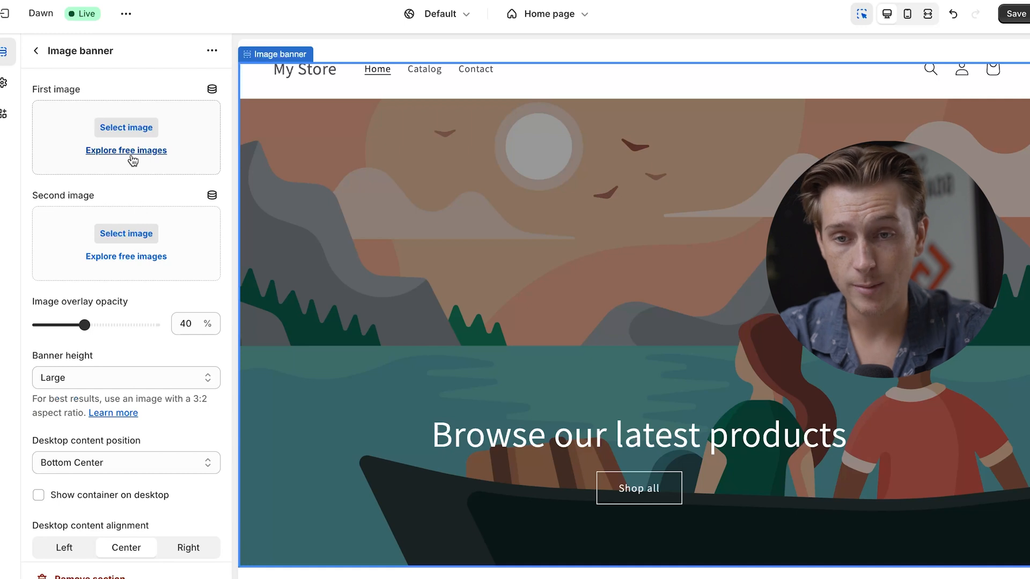
{"action": "scroll", "coordinate": [107, 225], "scroll_direction": "down", "scroll_amount": 1}
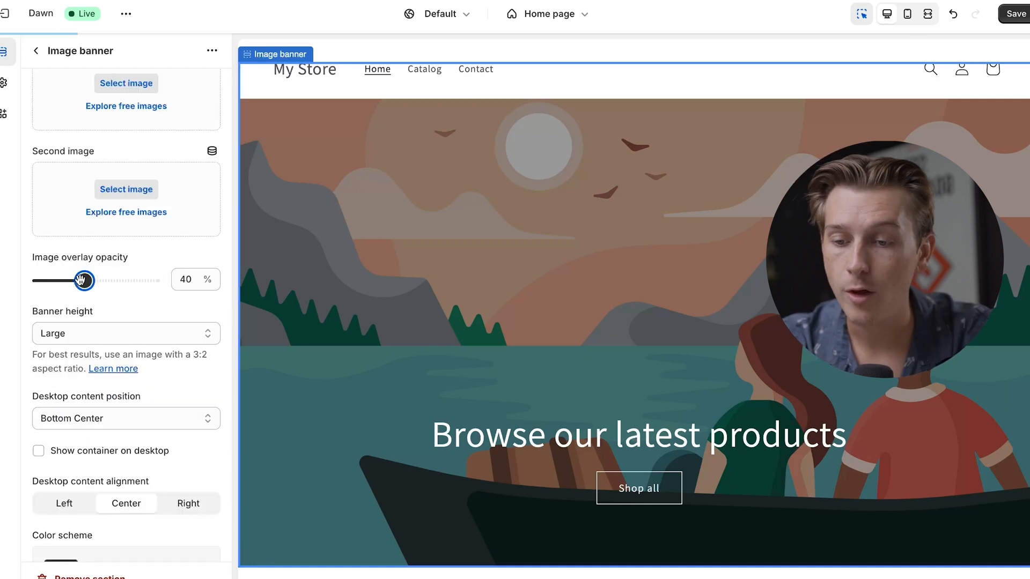
{"action": "left_click_drag", "start_coordinate": [82, 279], "coordinate": [51, 280]}
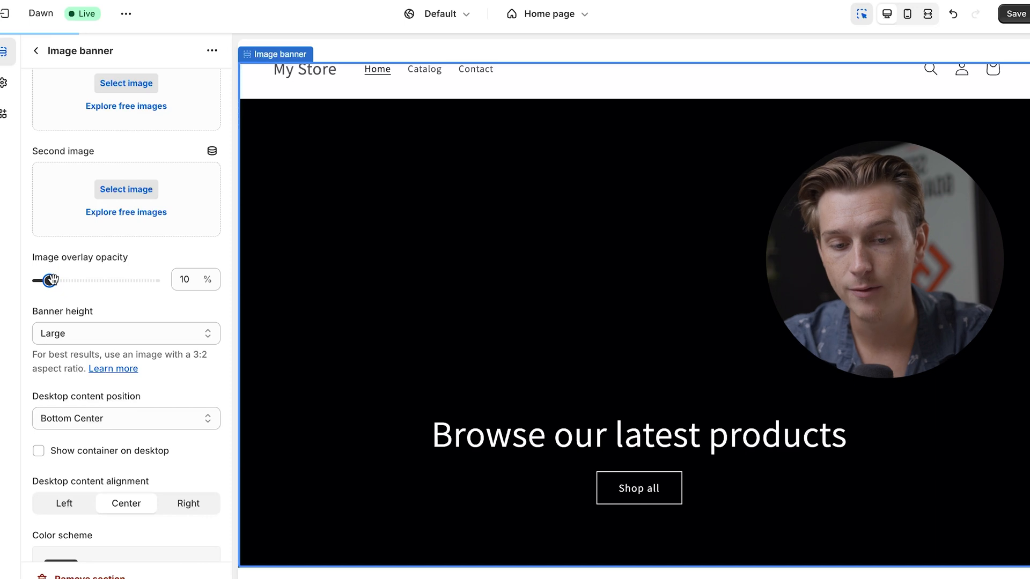
{"action": "scroll", "coordinate": [134, 269], "scroll_direction": "down", "scroll_amount": 1}
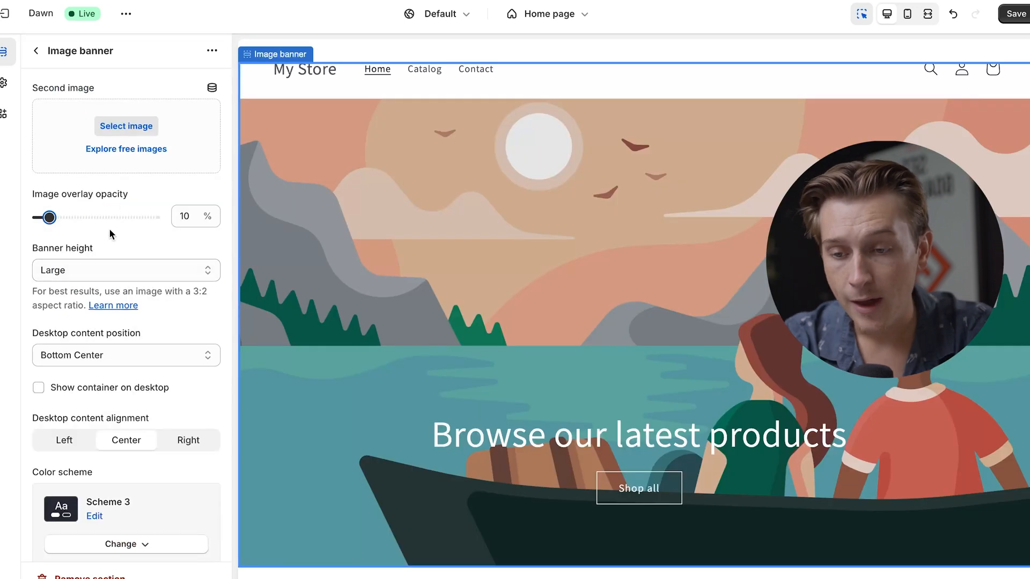
{"action": "scroll", "coordinate": [145, 271], "scroll_direction": "down", "scroll_amount": 3}
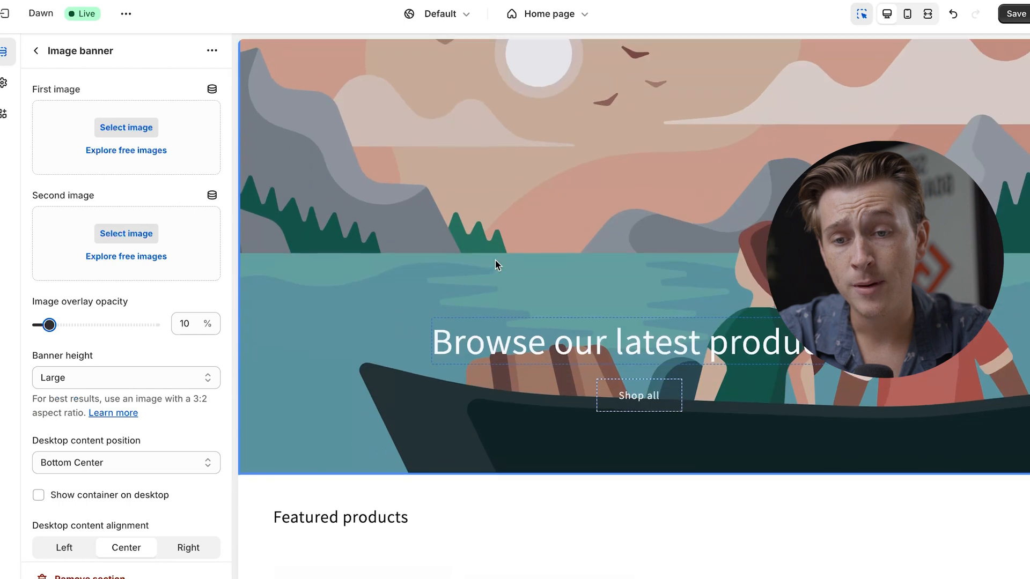
Step: Add an "Image with text" section between the image banner and the featured products
{"action": "scroll", "coordinate": [488, 292], "scroll_direction": "down", "scroll_amount": 5}
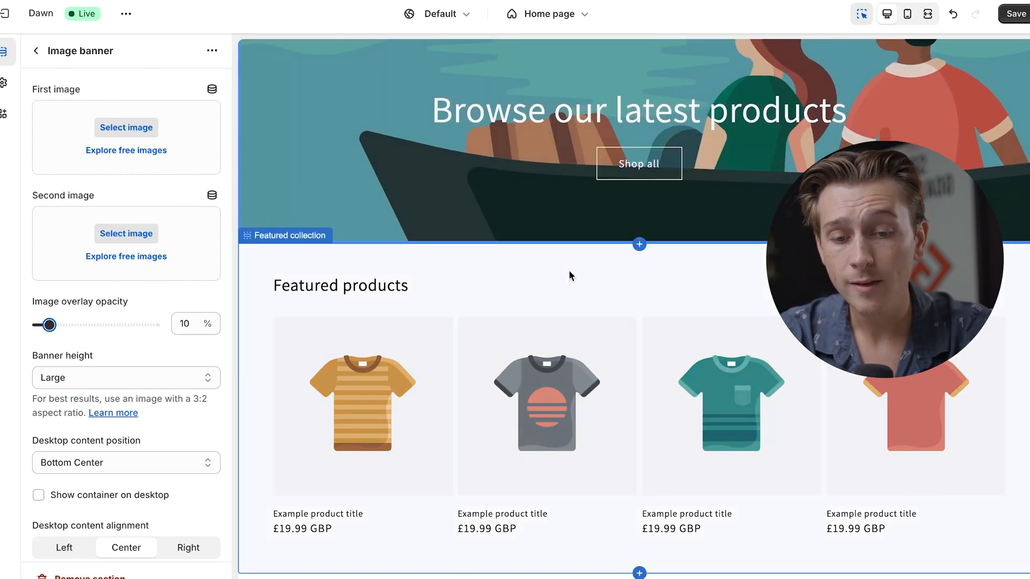
{"action": "scroll", "coordinate": [570, 275], "scroll_direction": "up", "scroll_amount": 5}
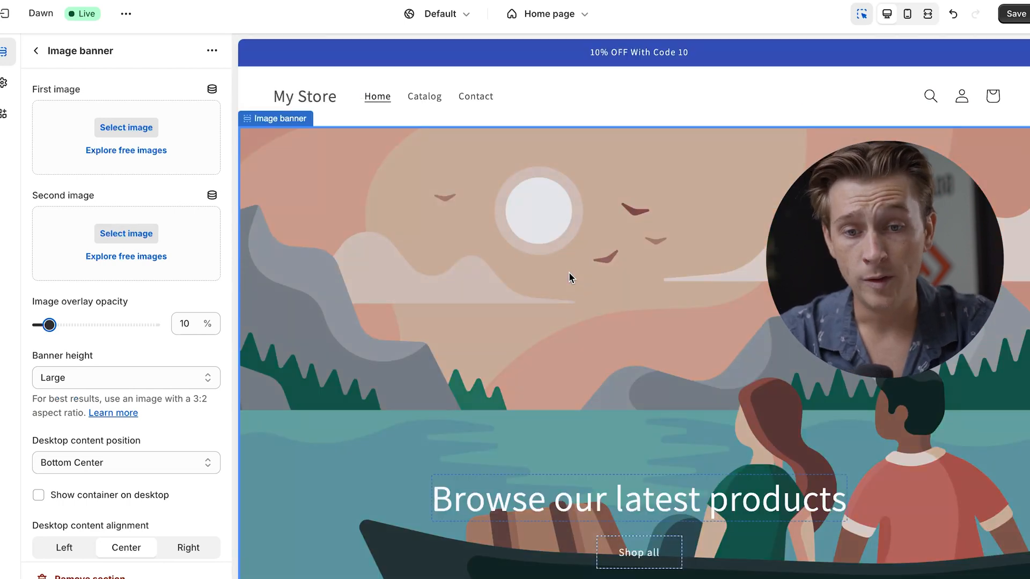
{"action": "scroll", "coordinate": [568, 272], "scroll_direction": "down", "scroll_amount": 4}
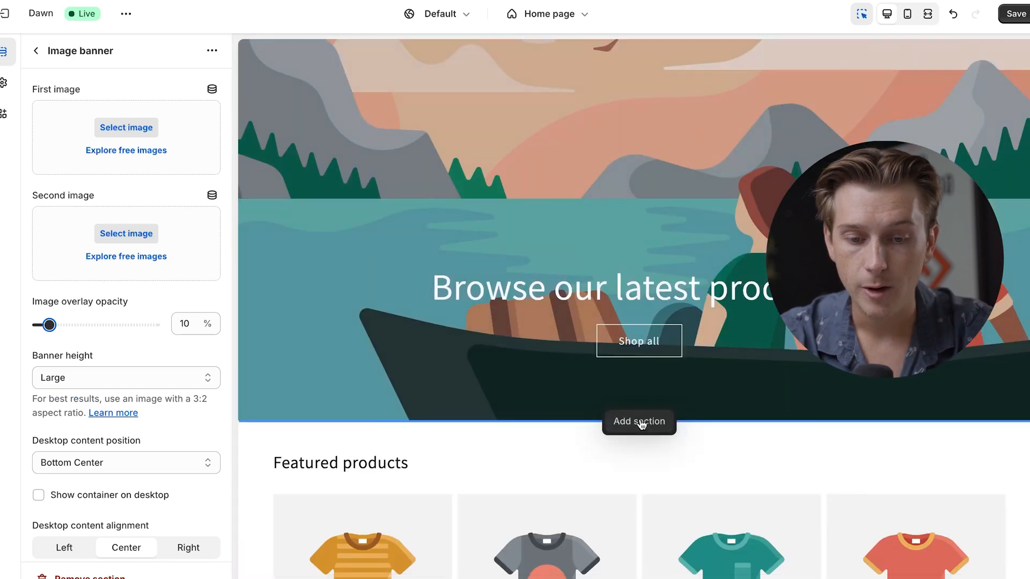
{"action": "mouse_move", "coordinate": [639, 429]}
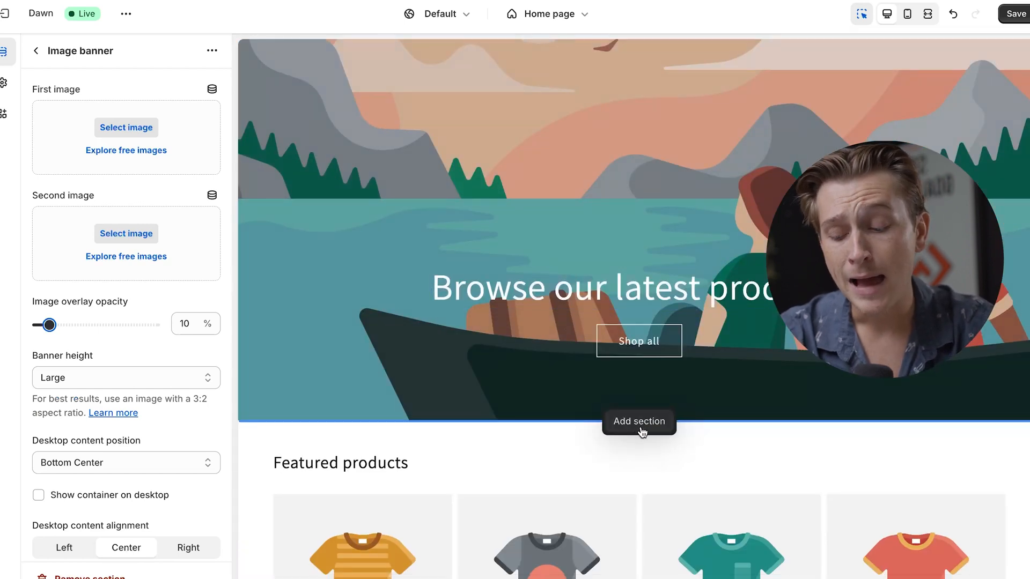
{"action": "left_click", "coordinate": [641, 431]}
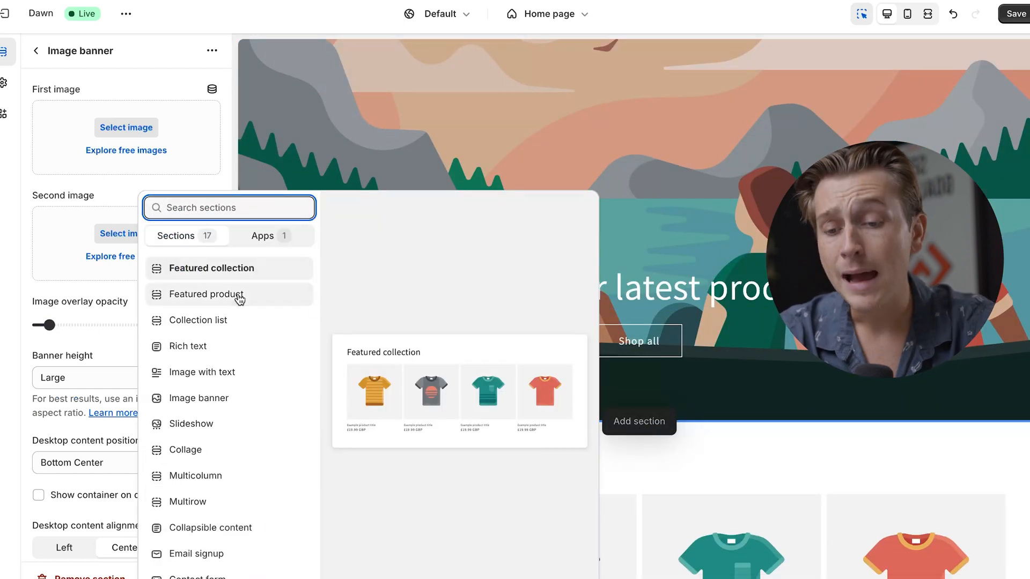
{"action": "scroll", "coordinate": [229, 346], "scroll_direction": "down", "scroll_amount": 3}
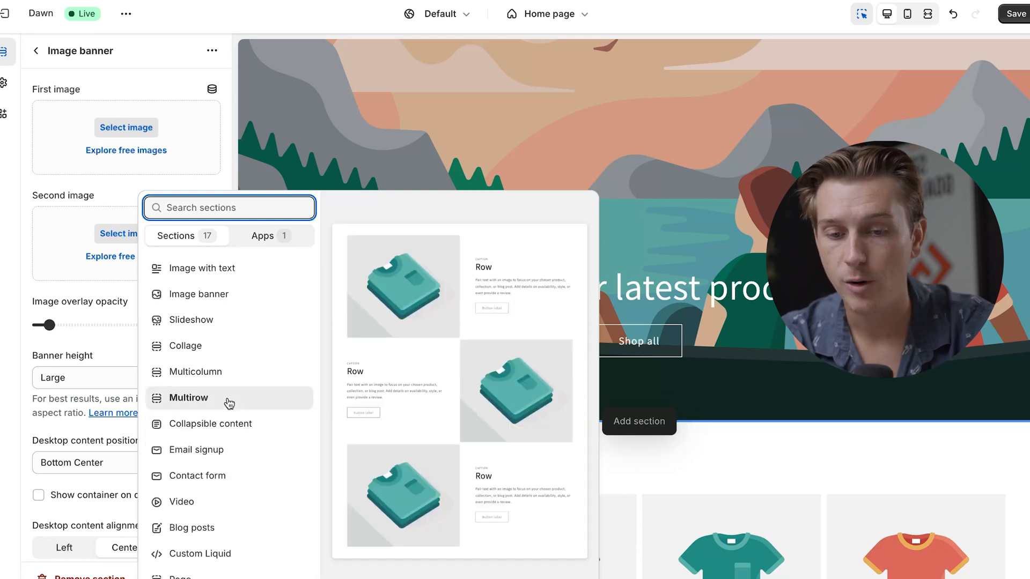
{"action": "scroll", "coordinate": [248, 293], "scroll_direction": "up", "scroll_amount": 2}
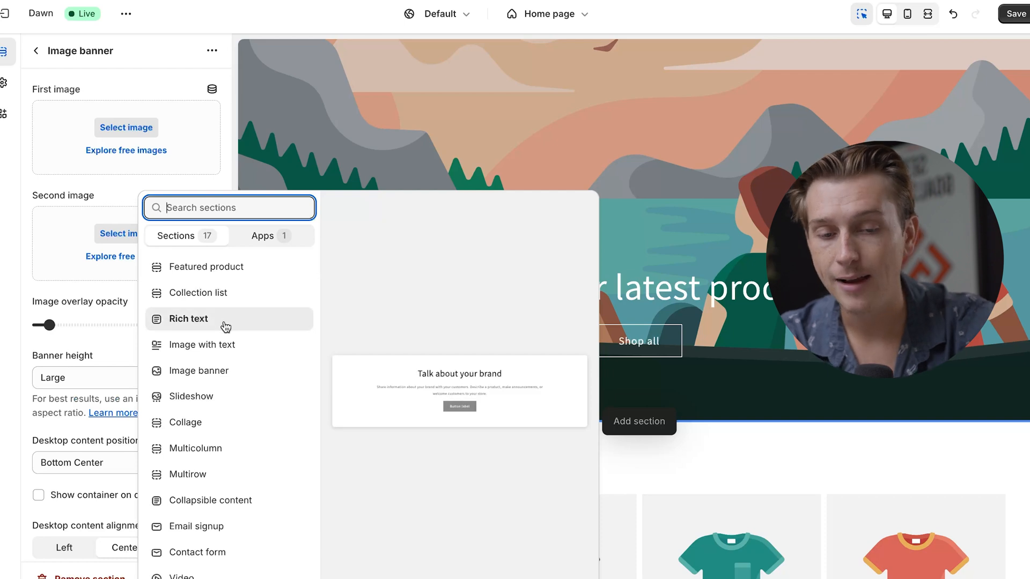
{"action": "left_click", "coordinate": [203, 345]}
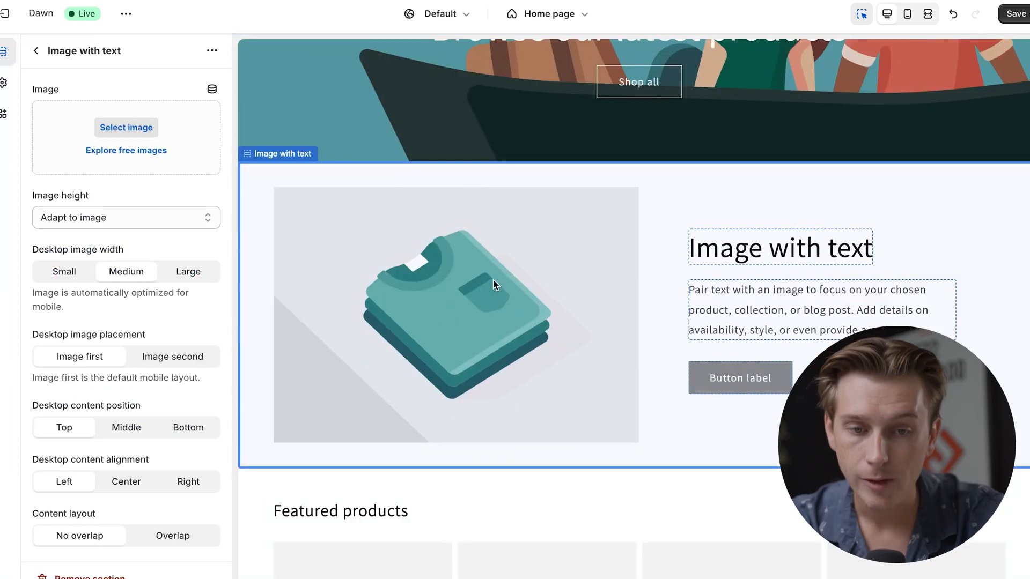
Step: Remove the heading text from the image with text section and look over the resulting home page
{"action": "double_click", "coordinate": [751, 256]}
{"action": "left_click", "coordinate": [152, 156]}
{"action": "key", "text": "ctrl+a"}
{"action": "key", "text": "BackSpace"}
{"action": "left_click", "coordinate": [316, 277]}
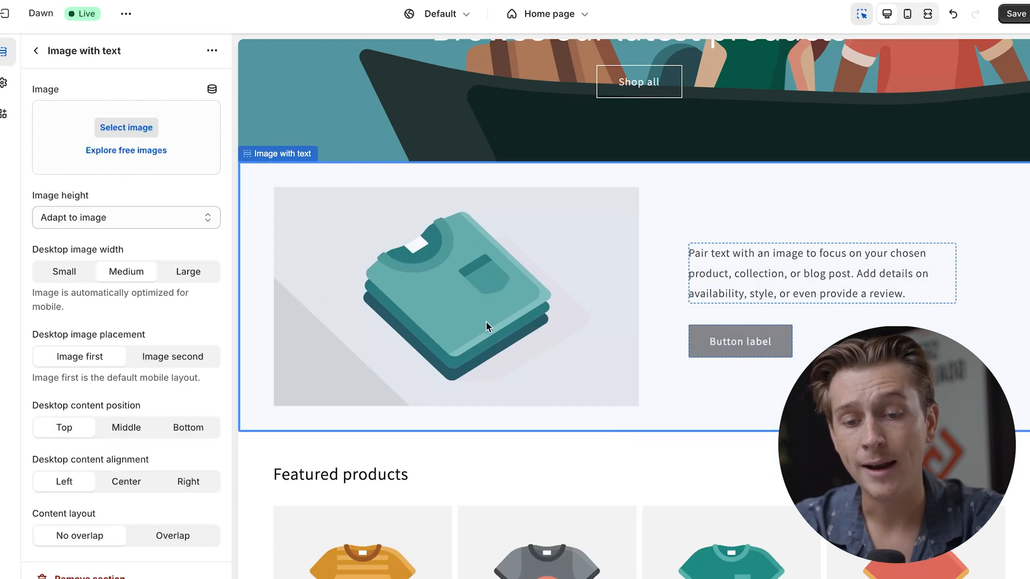
{"action": "scroll", "coordinate": [420, 394], "scroll_direction": "down", "scroll_amount": 7}
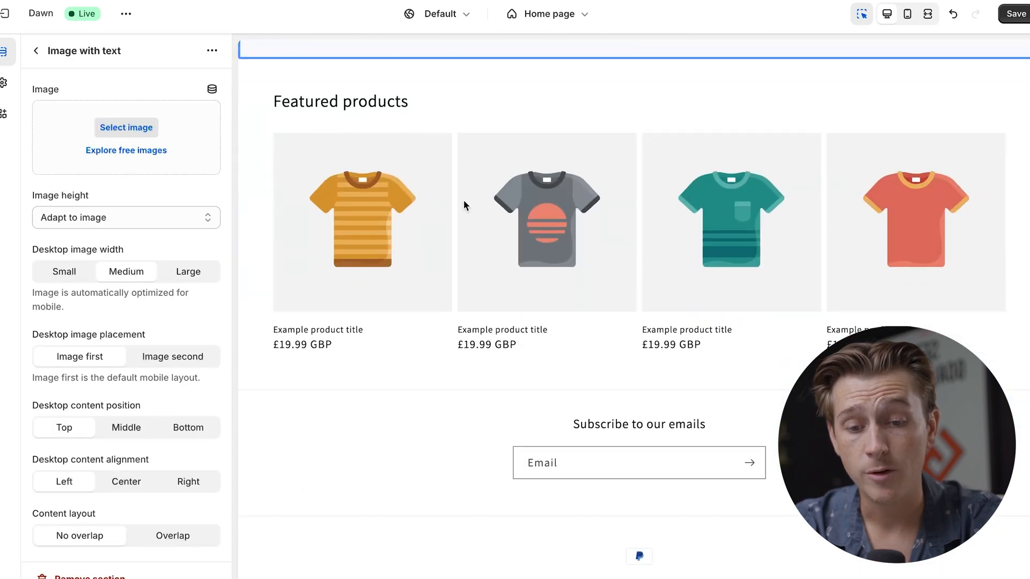
{"action": "scroll", "coordinate": [536, 245], "scroll_direction": "up", "scroll_amount": 10}
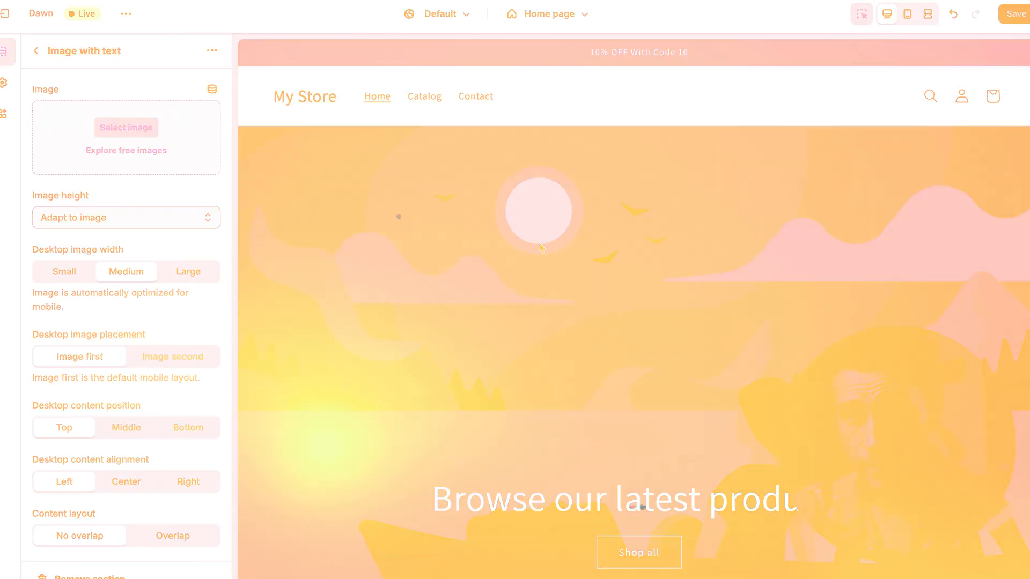